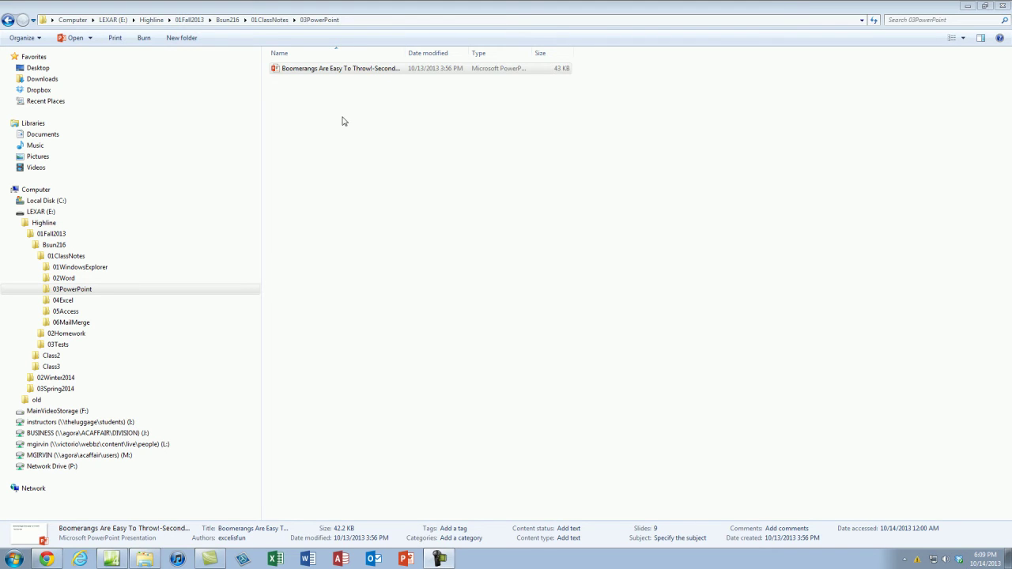
# Open Boomerangs Are Easy To Throw!-Second.pptx from the 03PowerPoint folder
pyautogui.click(344, 119)
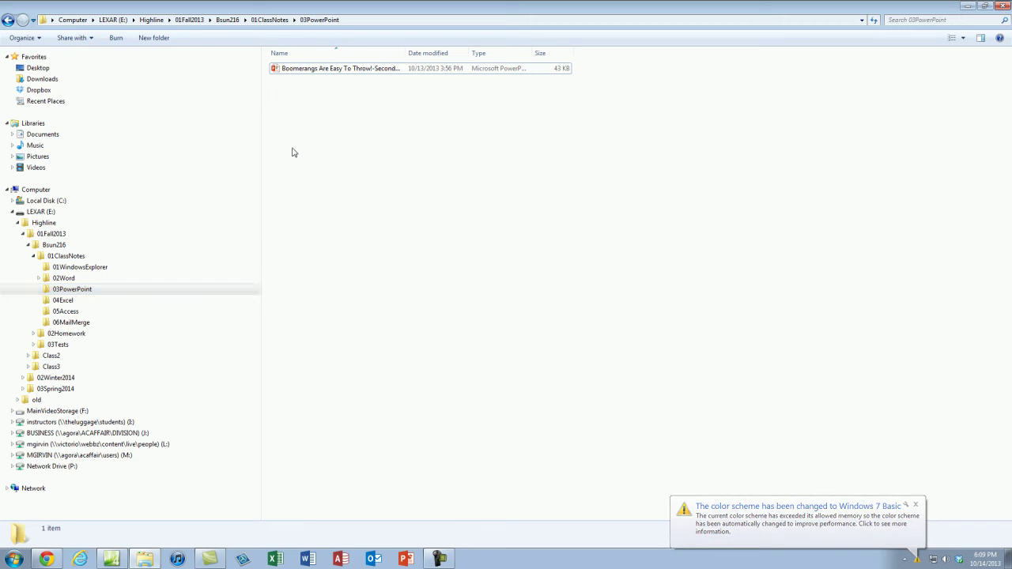
pyautogui.doubleClick(333, 69)
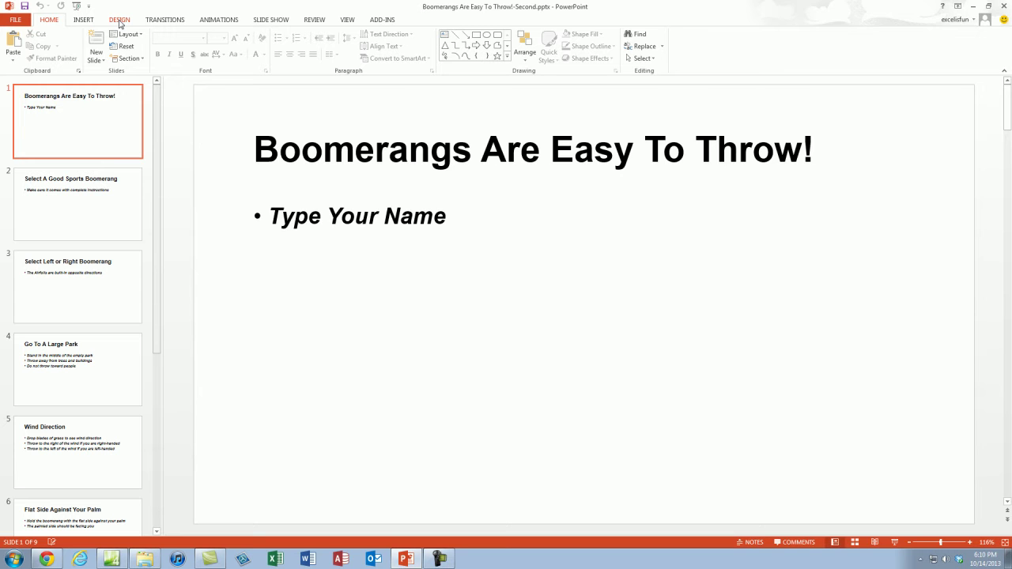
# Apply the Ion theme to all nine slides with its blue, green-accent variant
pyautogui.click(119, 20)
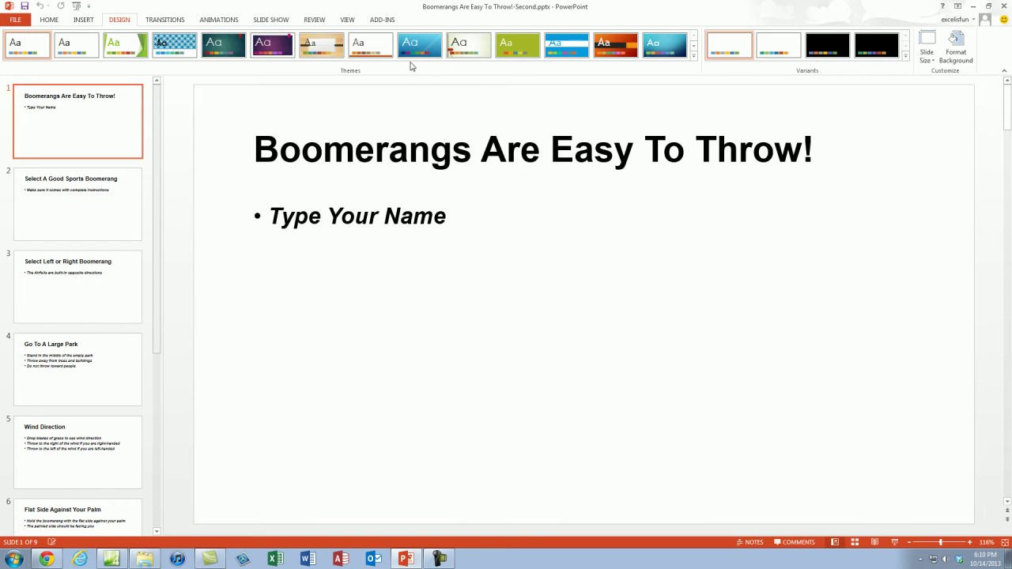
pyautogui.click(694, 57)
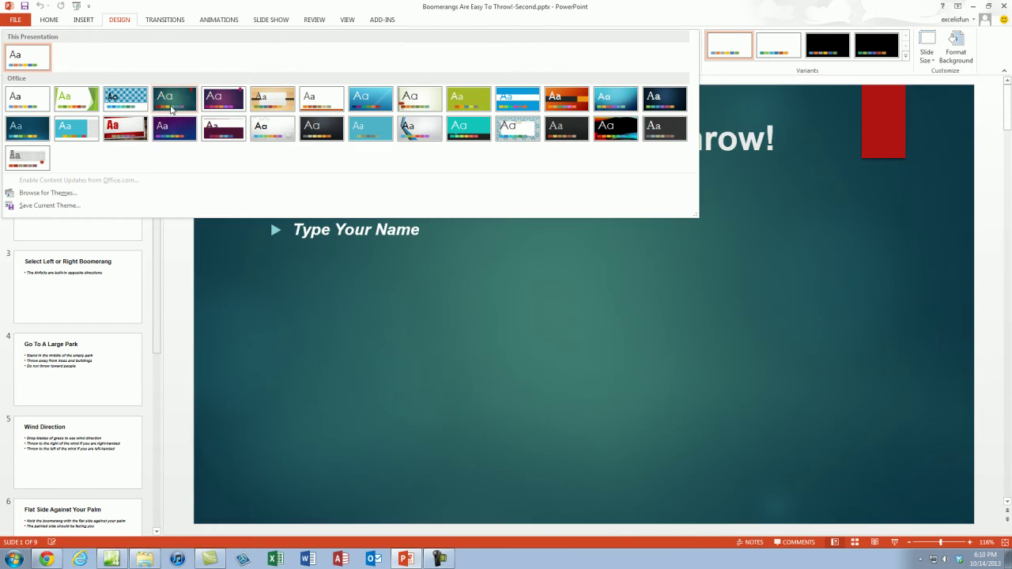
pyautogui.click(269, 219)
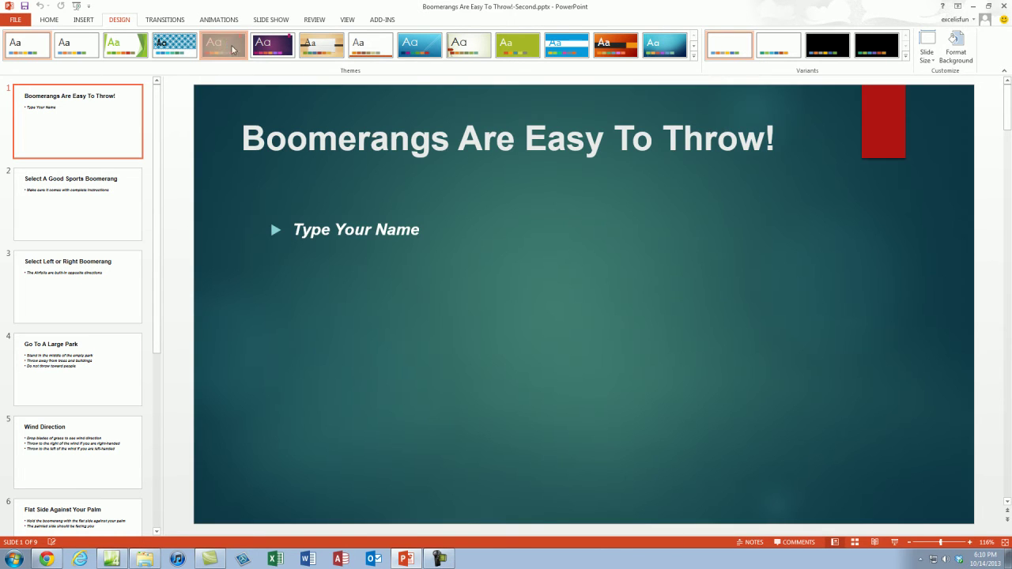
pyautogui.click(224, 46)
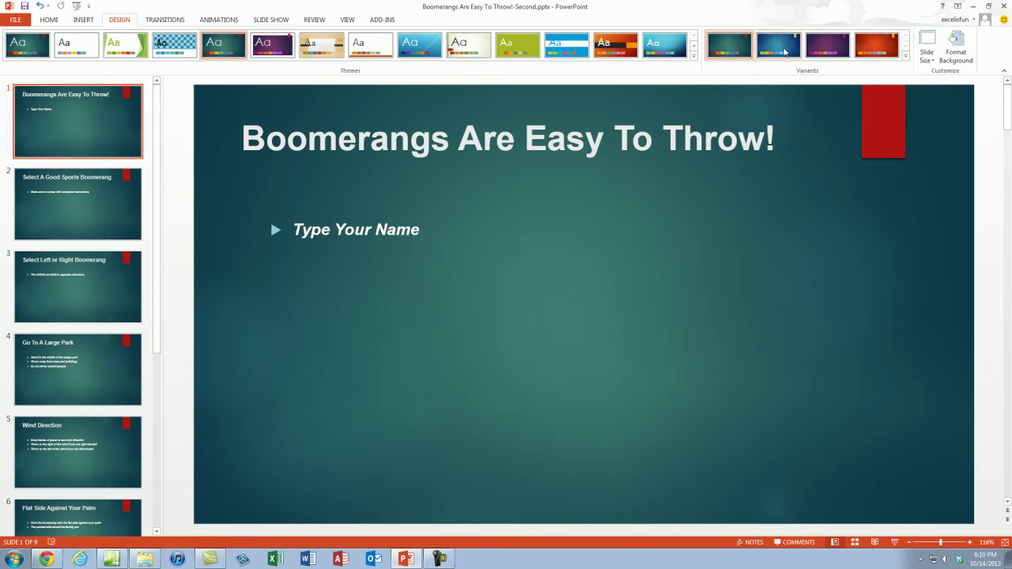
pyautogui.click(778, 45)
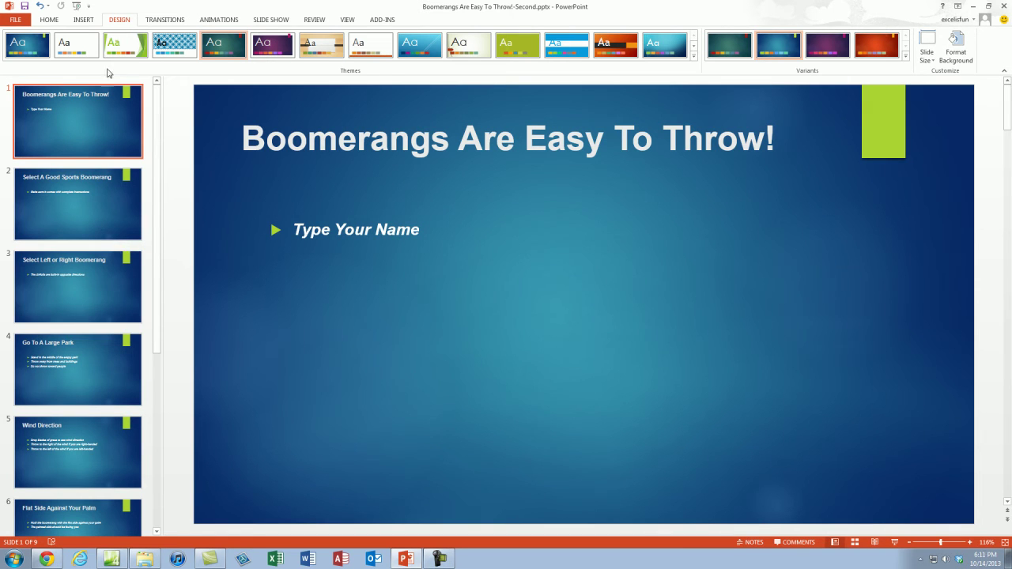
# After trying Random Bars and Comb, apply Fracture with 02.00 duration to every slide
pyautogui.click(164, 23)
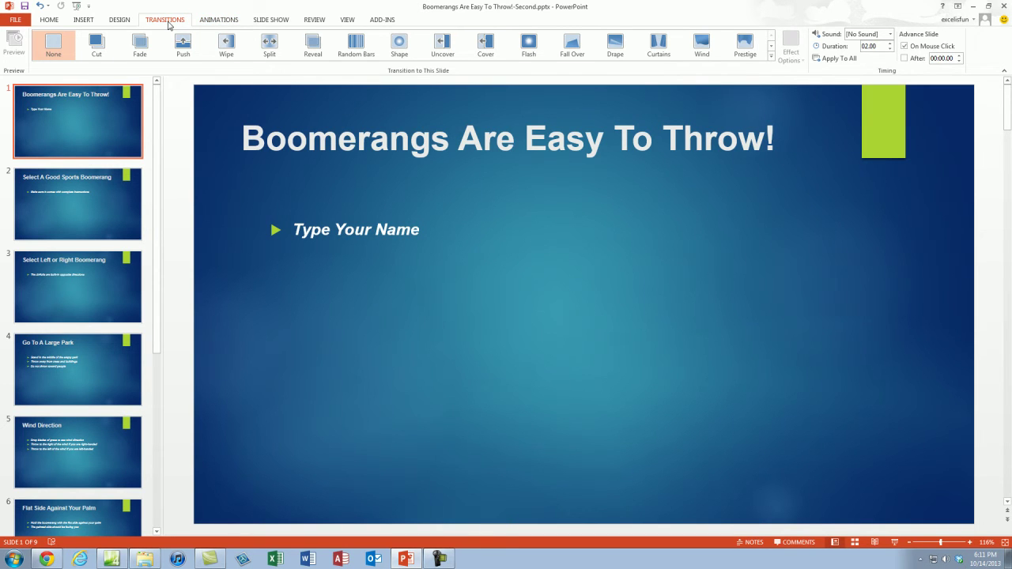
pyautogui.click(355, 46)
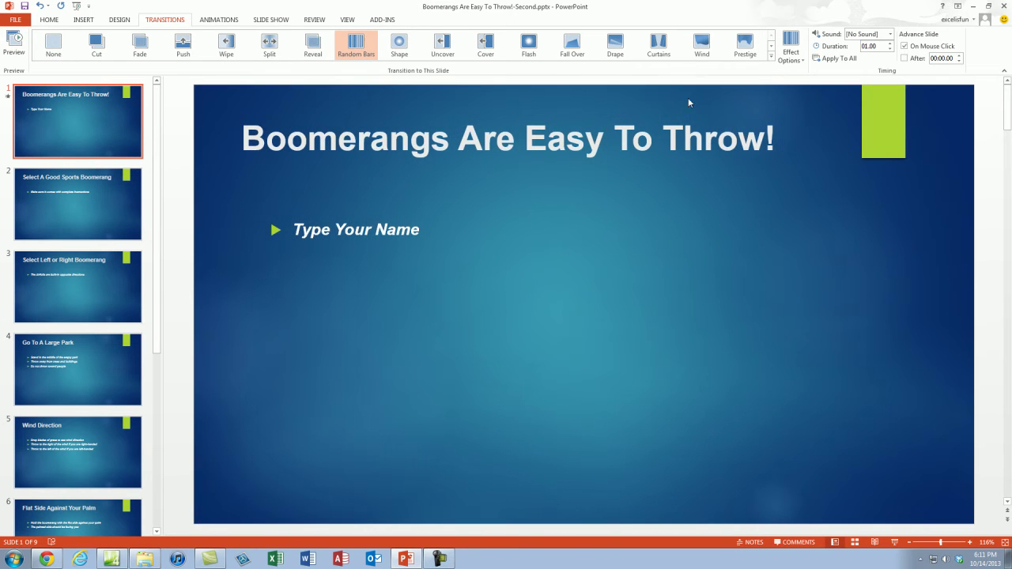
pyautogui.click(771, 55)
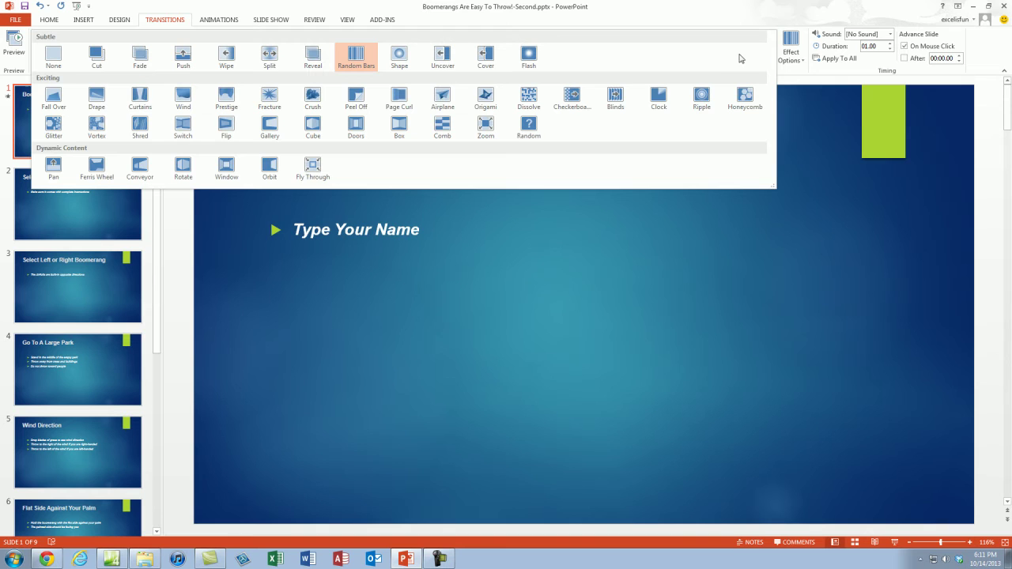
pyautogui.click(442, 125)
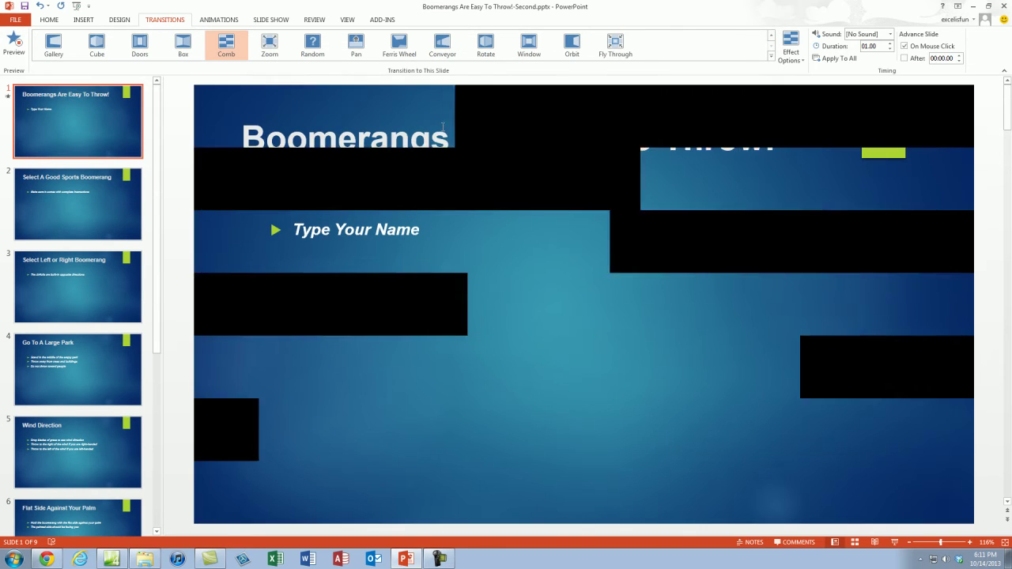
pyautogui.click(772, 57)
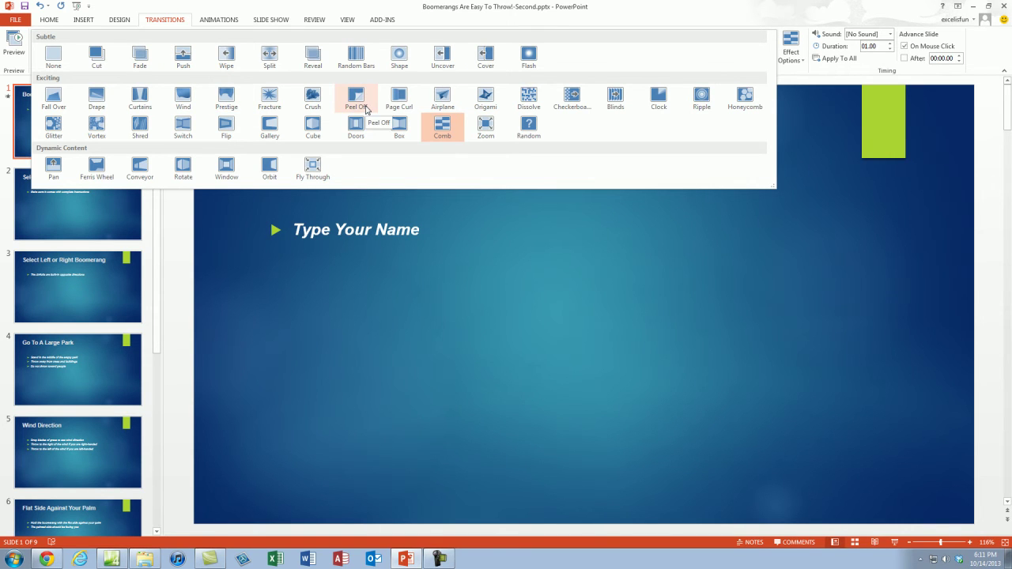
pyautogui.click(270, 98)
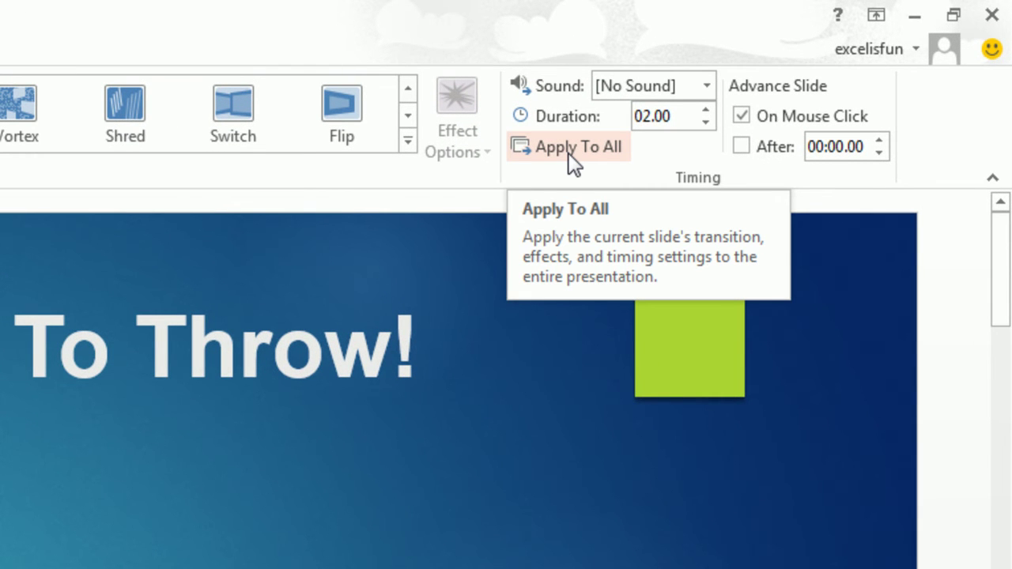
pyautogui.click(576, 148)
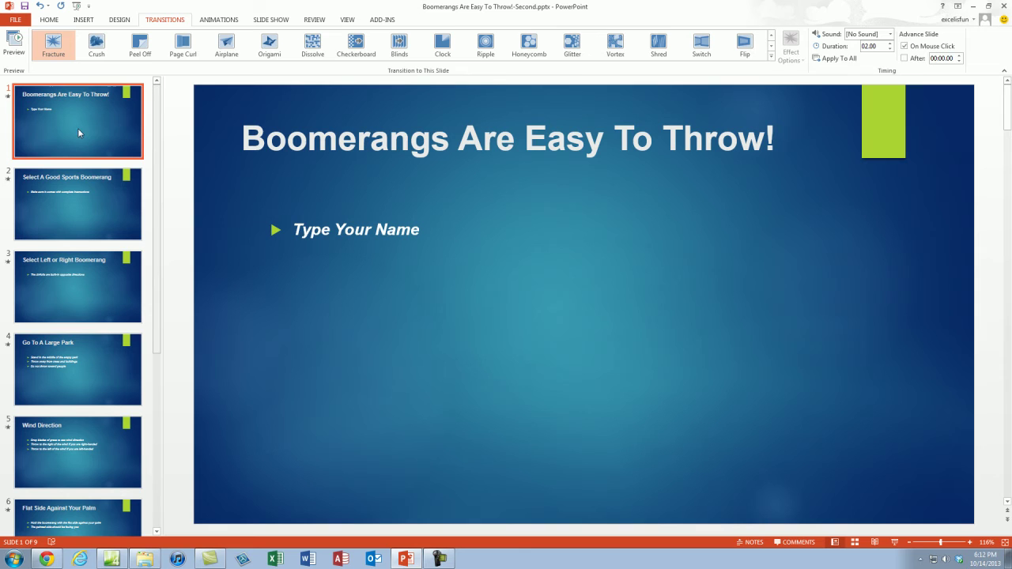
# Switch slide 1 to the Title Slide layout from the HOME tab's Layout list
pyautogui.click(50, 19)
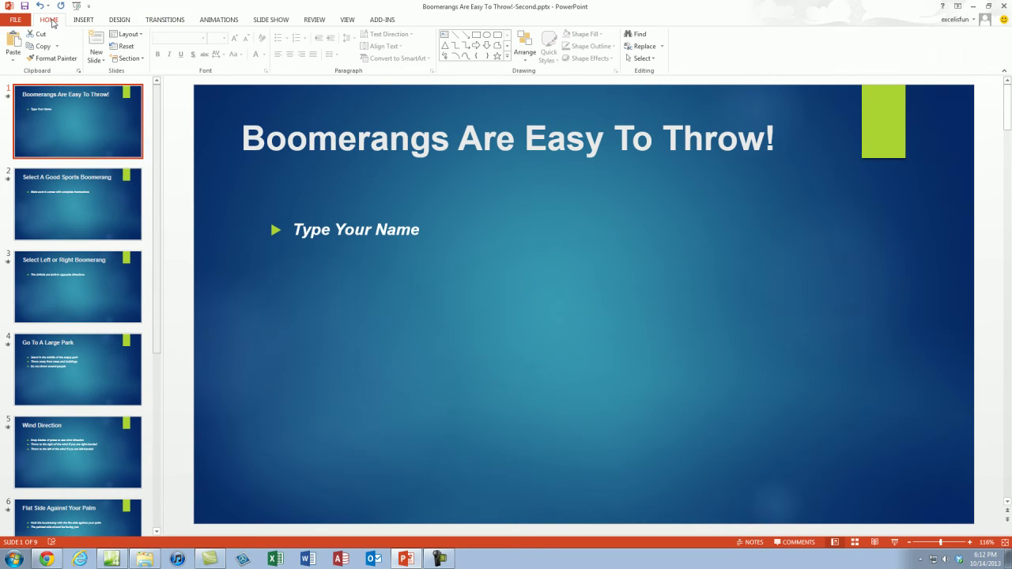
pyautogui.click(128, 35)
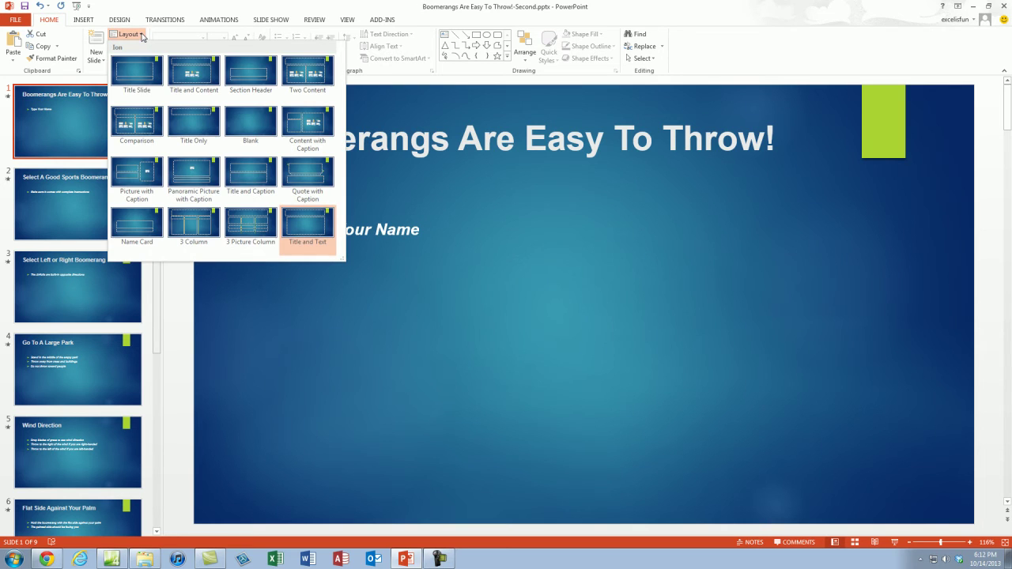
pyautogui.click(135, 79)
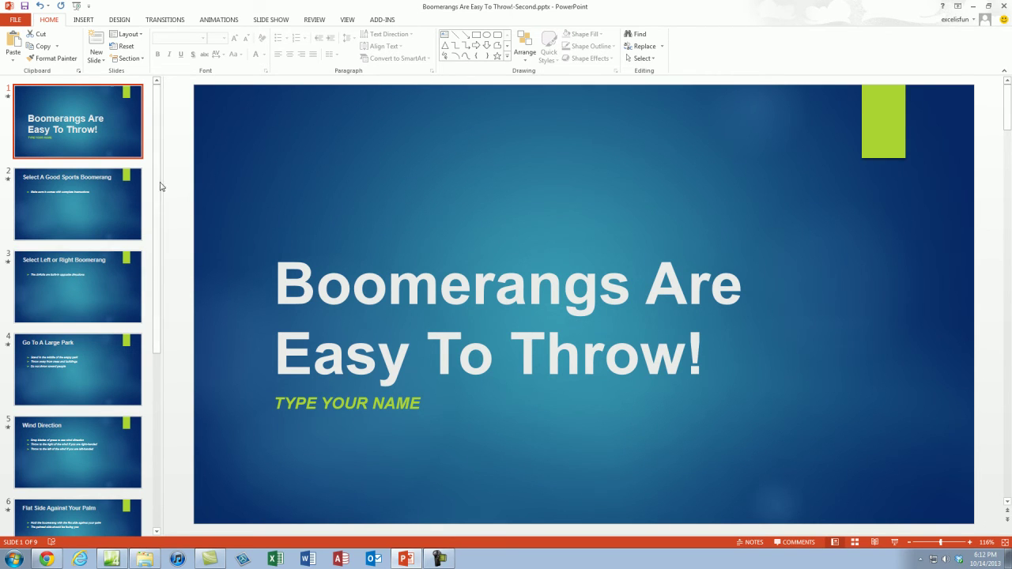
pyautogui.moveTo(156, 157); pyautogui.dragTo(155, 340)
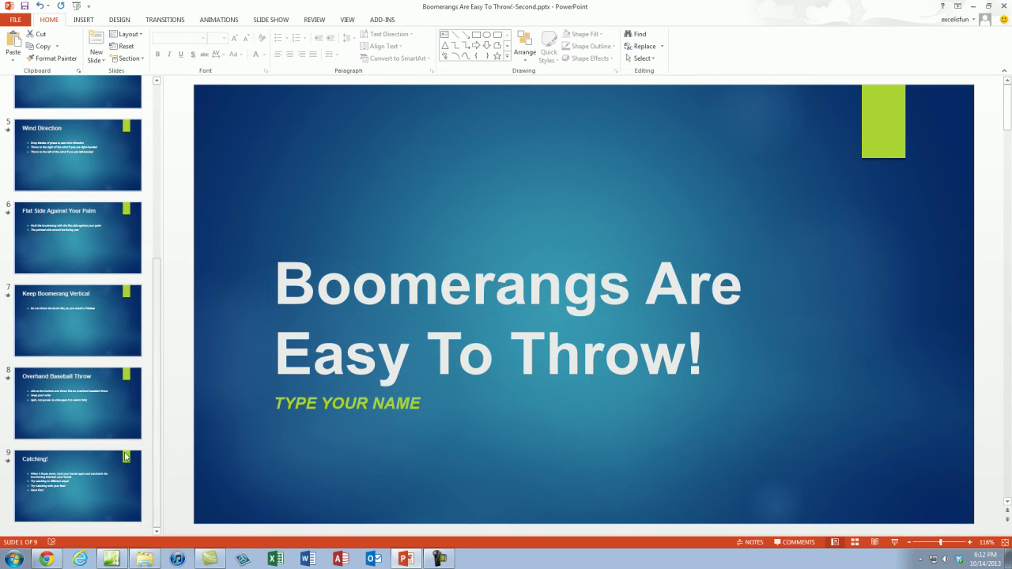
# Give slide 7, Keep Boomerang Vertical, the Two Content layout
pyautogui.click(71, 316)
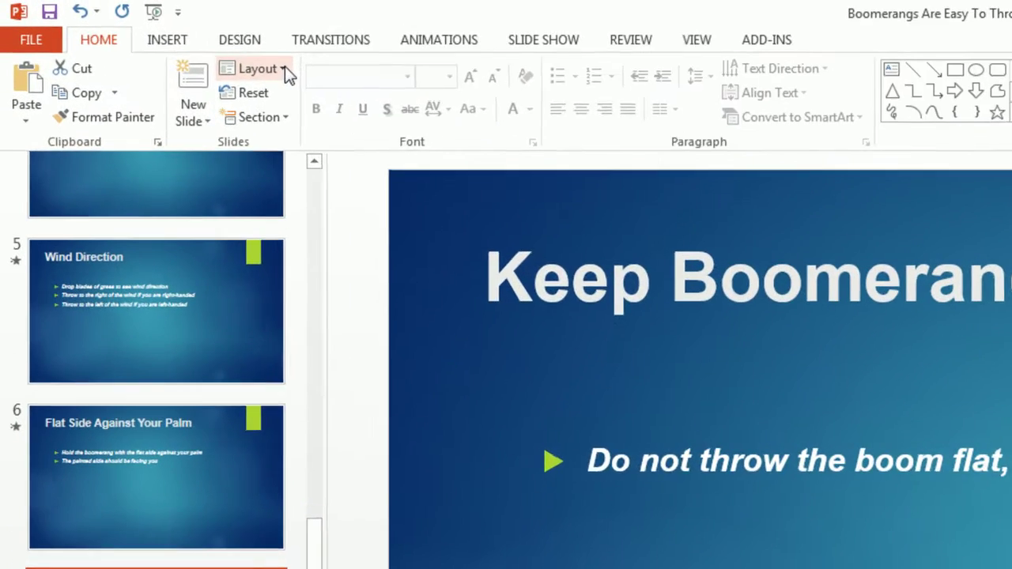
pyautogui.click(141, 34)
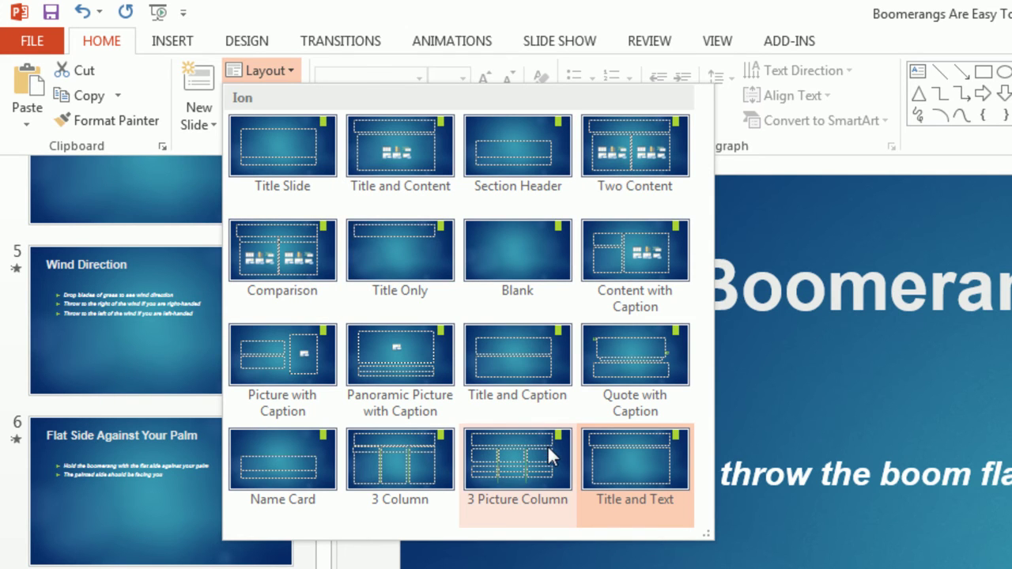
pyautogui.click(623, 162)
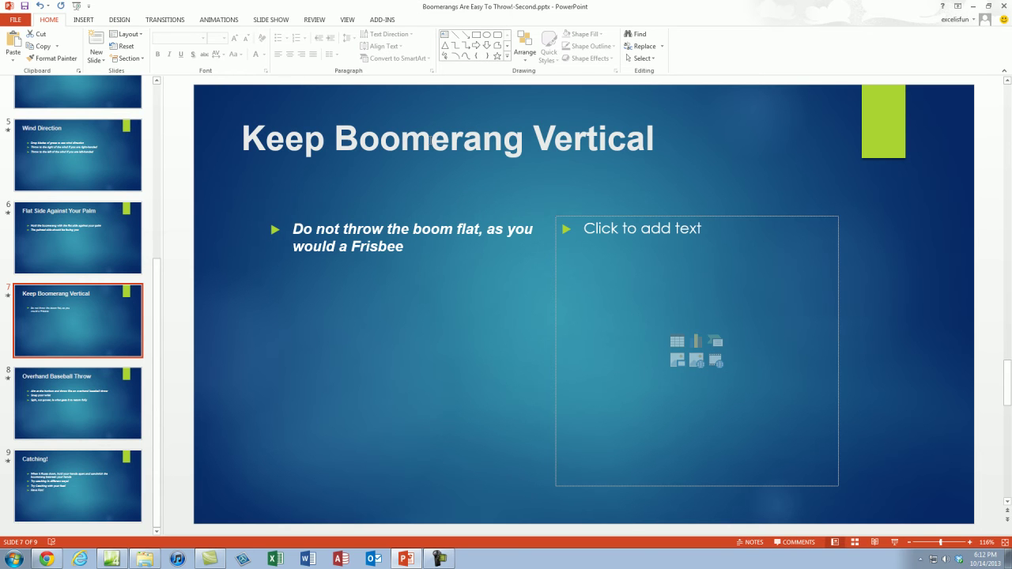
# Select slide 7's title, the left bullet box, then the empty right content placeholder
pyautogui.click(432, 139)
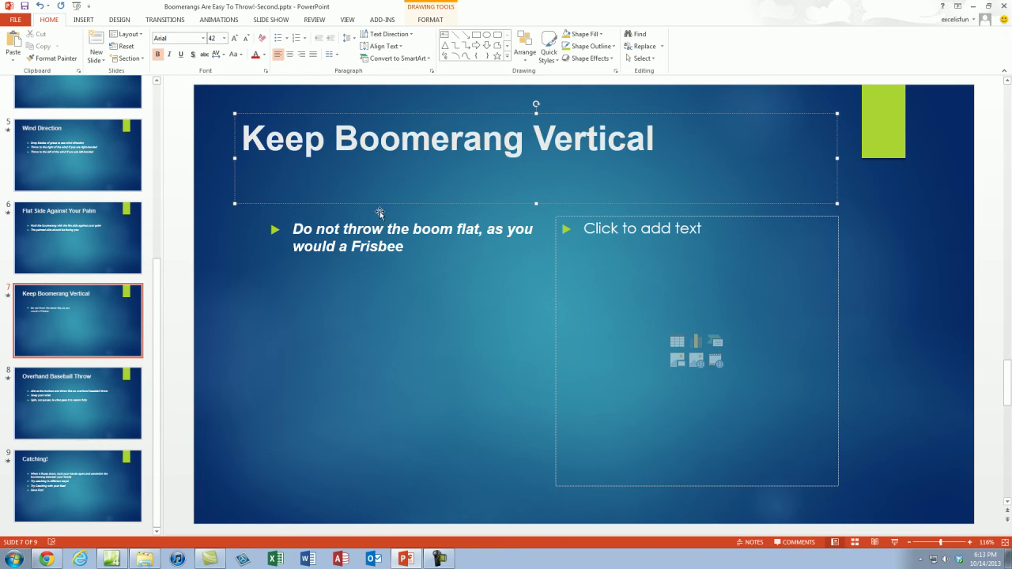
pyautogui.click(362, 227)
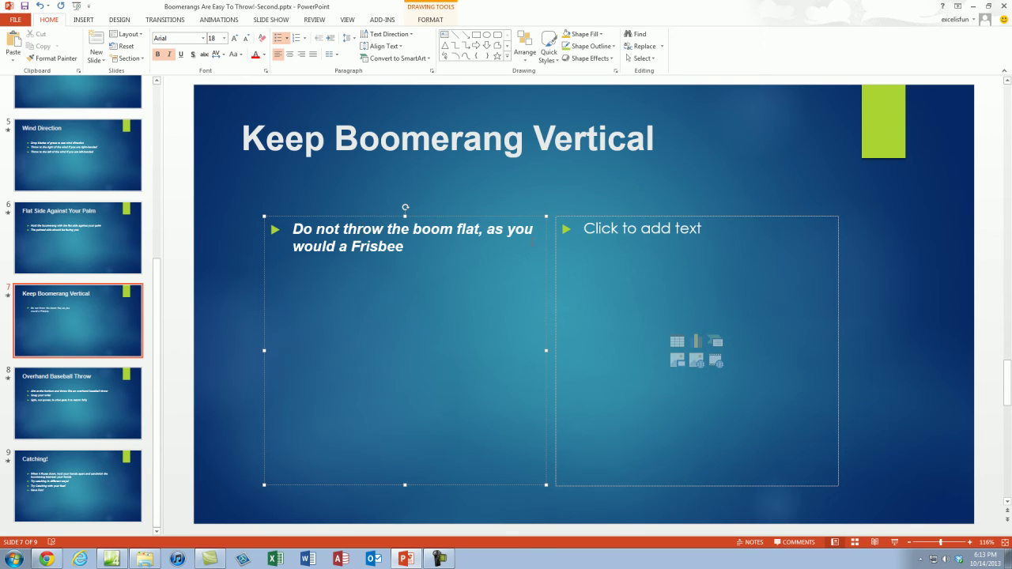
pyautogui.click(629, 215)
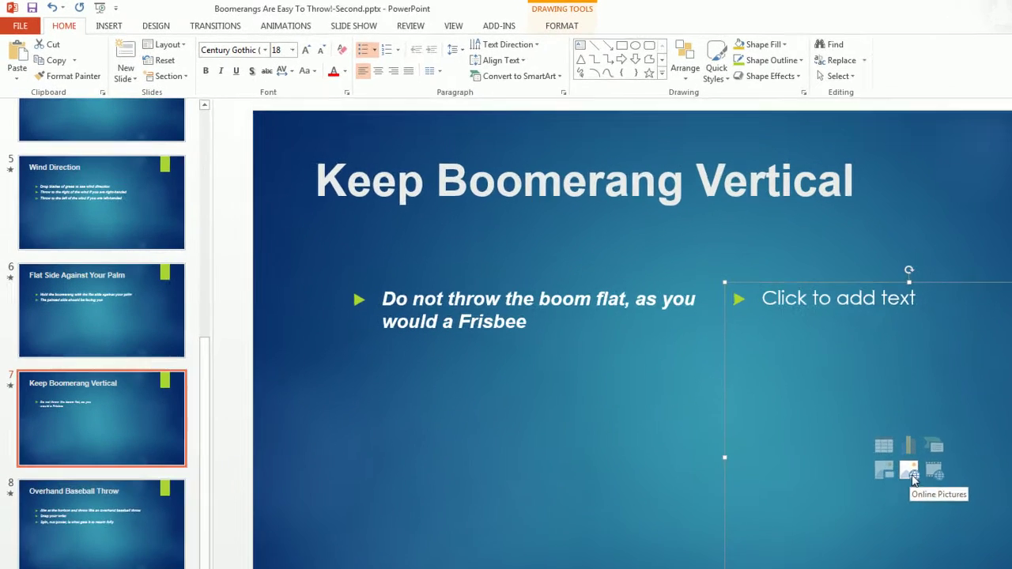
# Search Bing online pictures for 'Throw boomerang vertical'
pyautogui.click(699, 364)
pyautogui.click(735, 314)
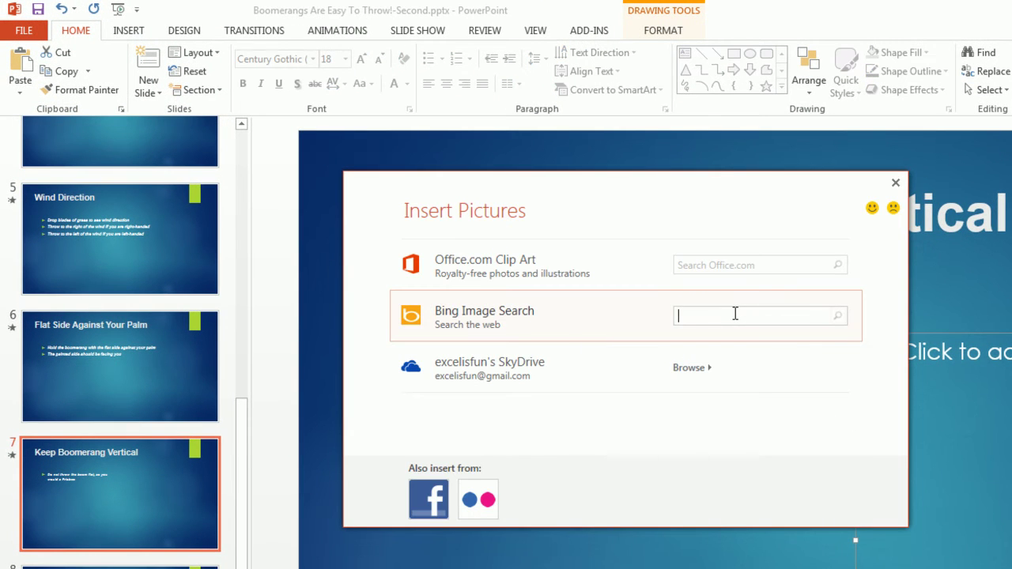
pyautogui.write('Throw boomerang vertical')
pyautogui.press('Return')
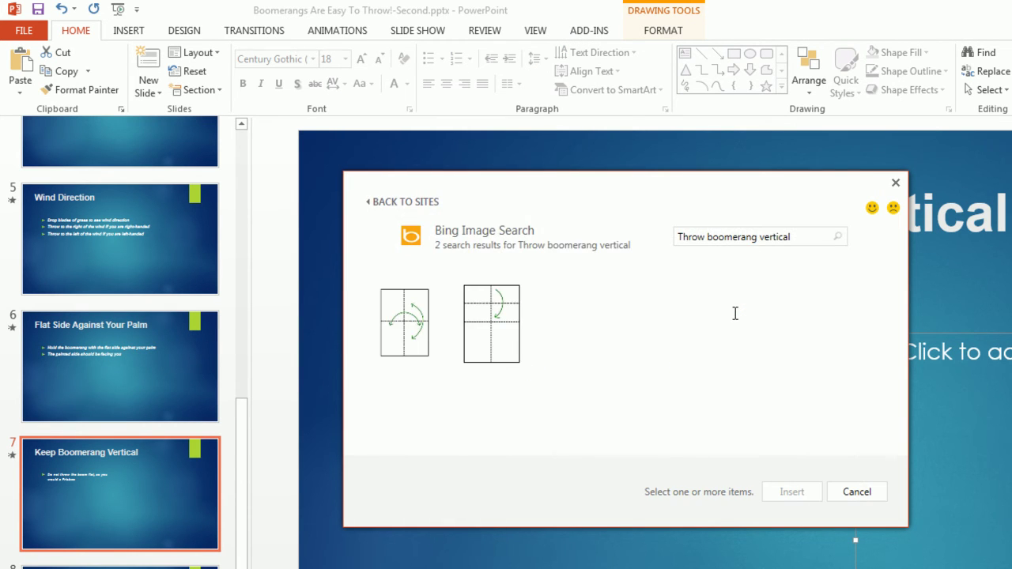
# Show all web results and insert the photo of the woman holding a boomerang
pyautogui.click(526, 443)
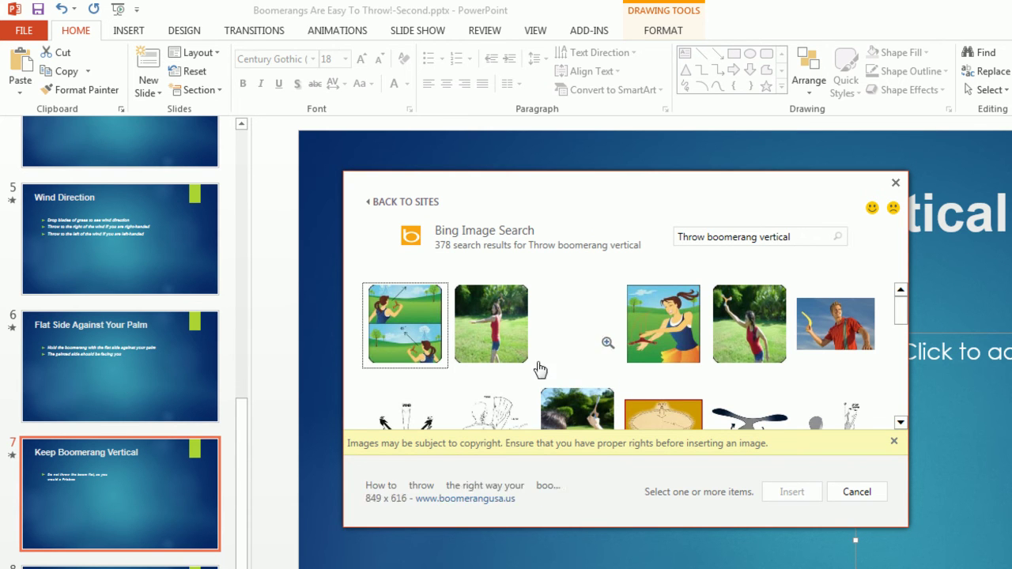
pyautogui.click(901, 423)
pyautogui.click(900, 423)
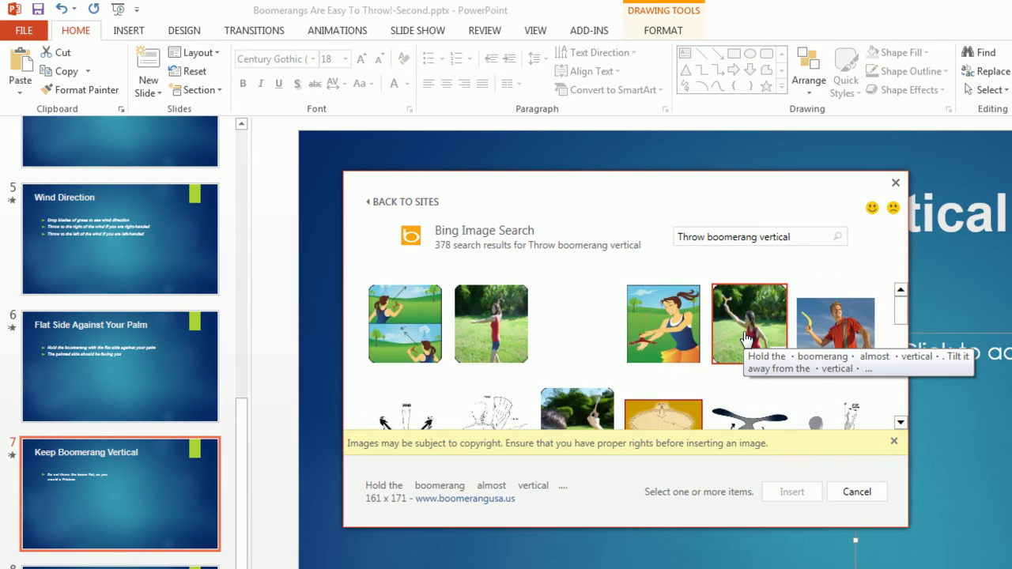
pyautogui.click(746, 339)
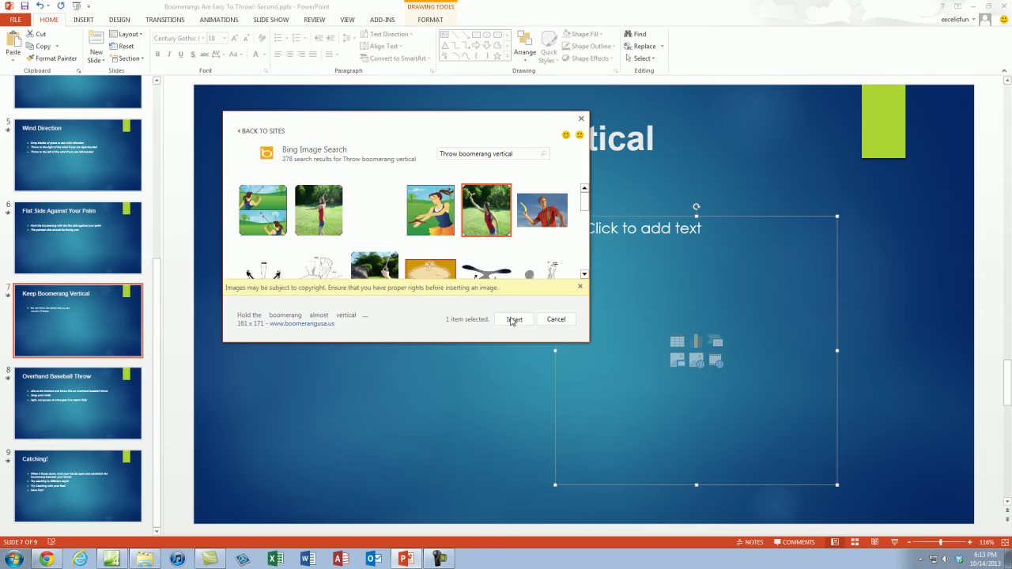
pyautogui.click(791, 492)
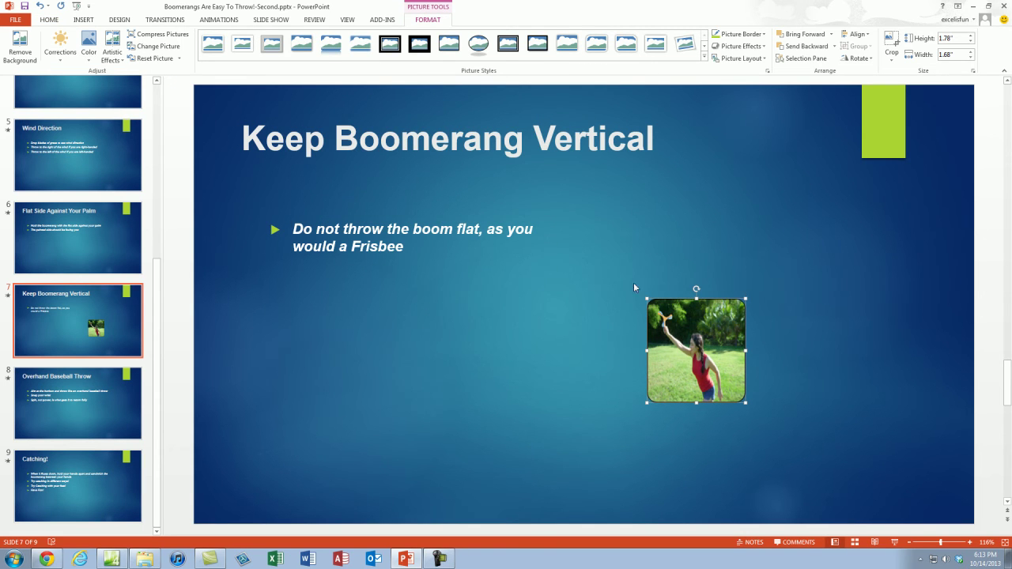
# Resize the boomerang photo to about 3.85 by 3.82 inches in the right column
pyautogui.click(496, 229)
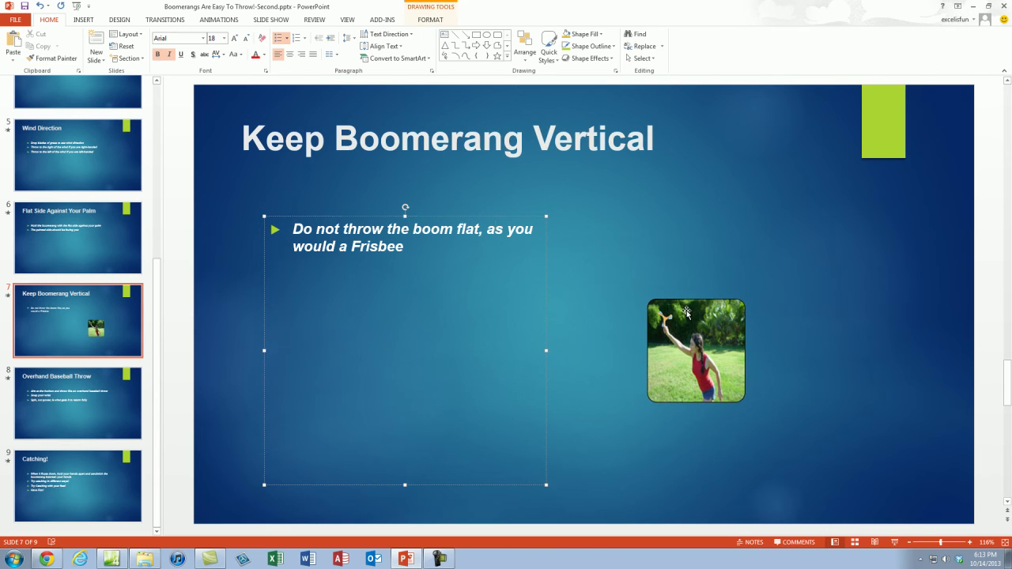
pyautogui.click(686, 313)
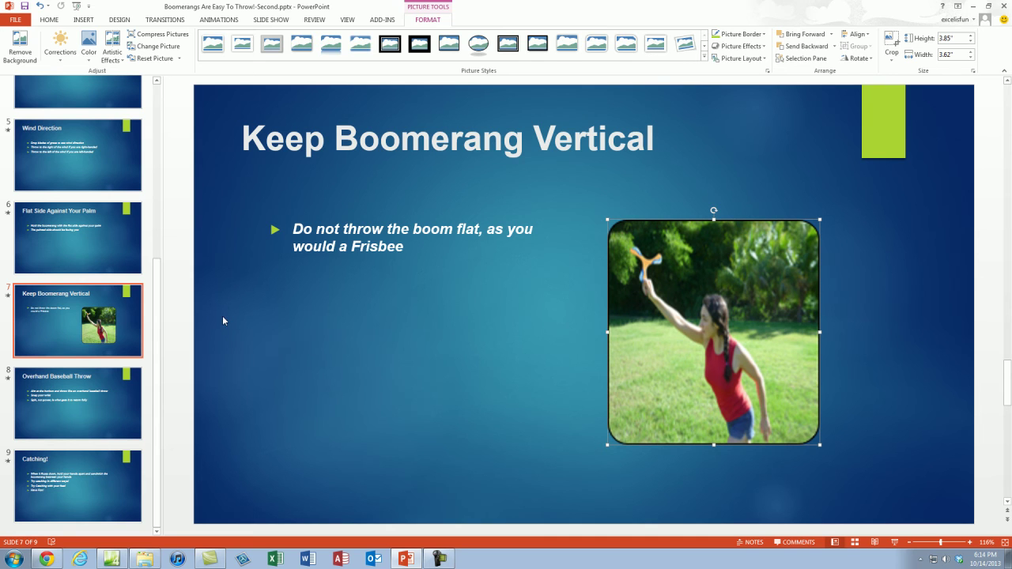
pyautogui.click(54, 325)
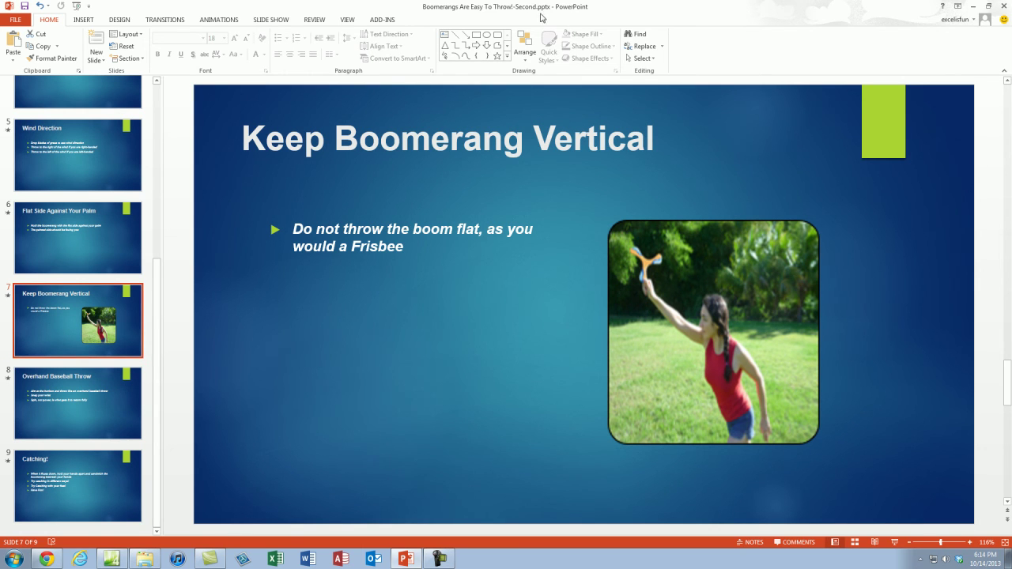
# Save the deck as Boomerangs Are Easy To Throw!-Done.pptx, replacing 'Second' with 'Done'
pyautogui.press('F12')
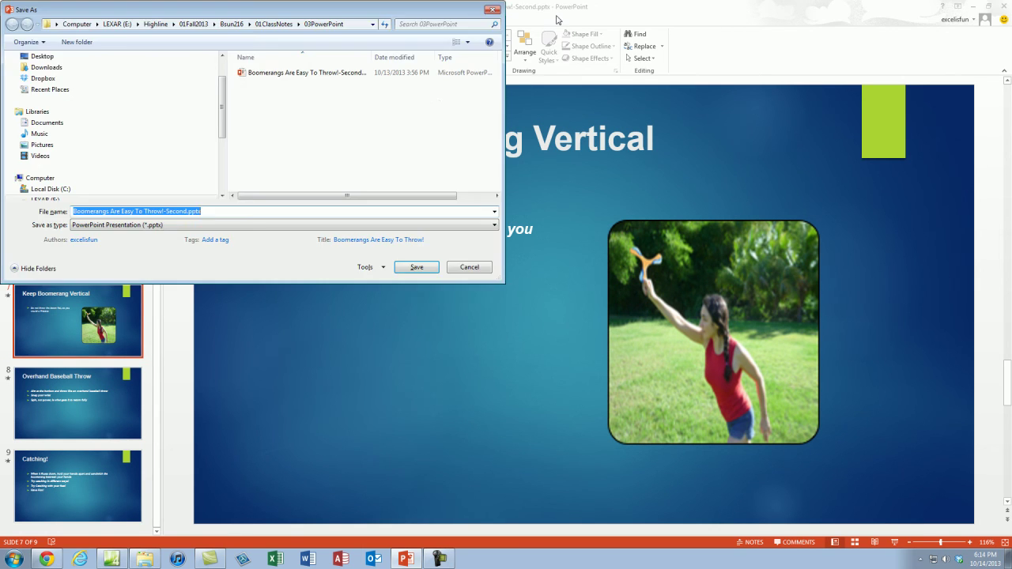
pyautogui.click(182, 211)
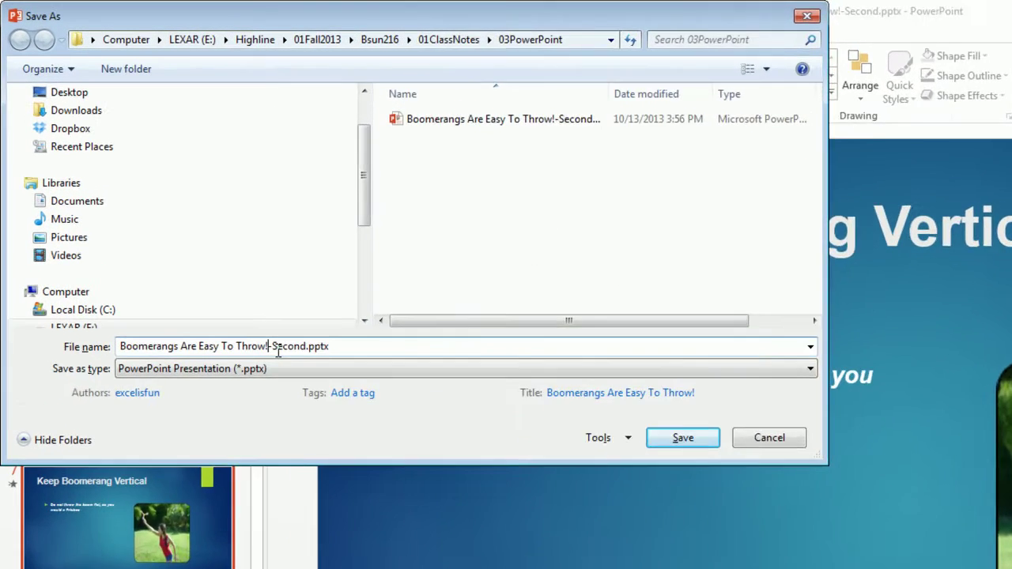
pyautogui.moveTo(166, 212); pyautogui.dragTo(176, 215)
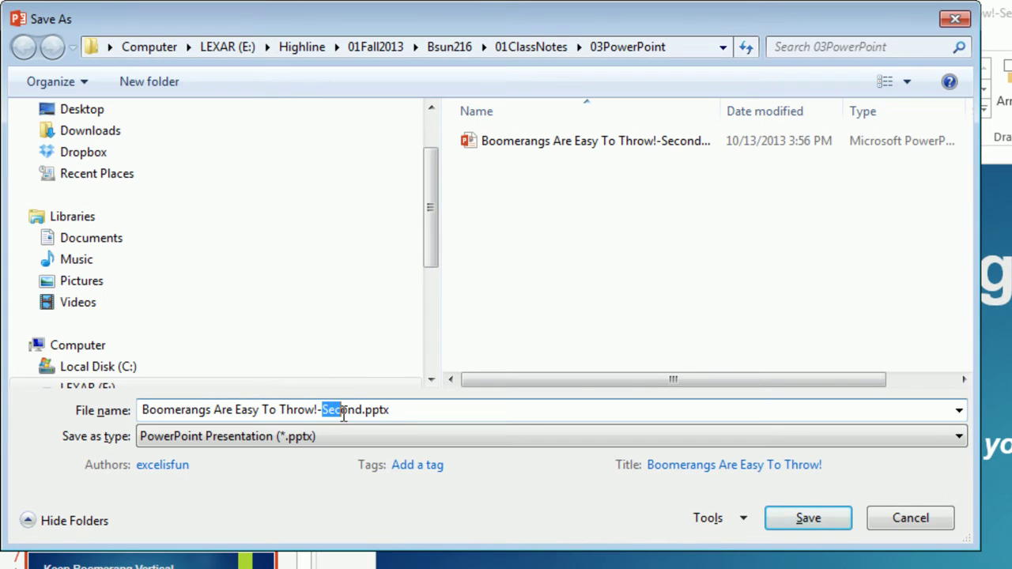
pyautogui.moveTo(343, 417); pyautogui.dragTo(364, 418)
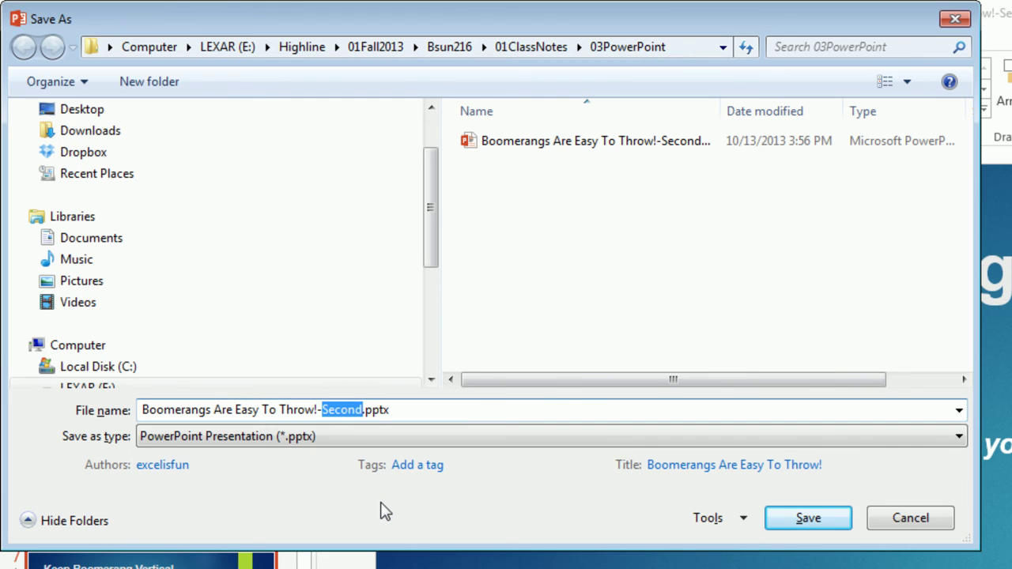
pyautogui.write('Done')
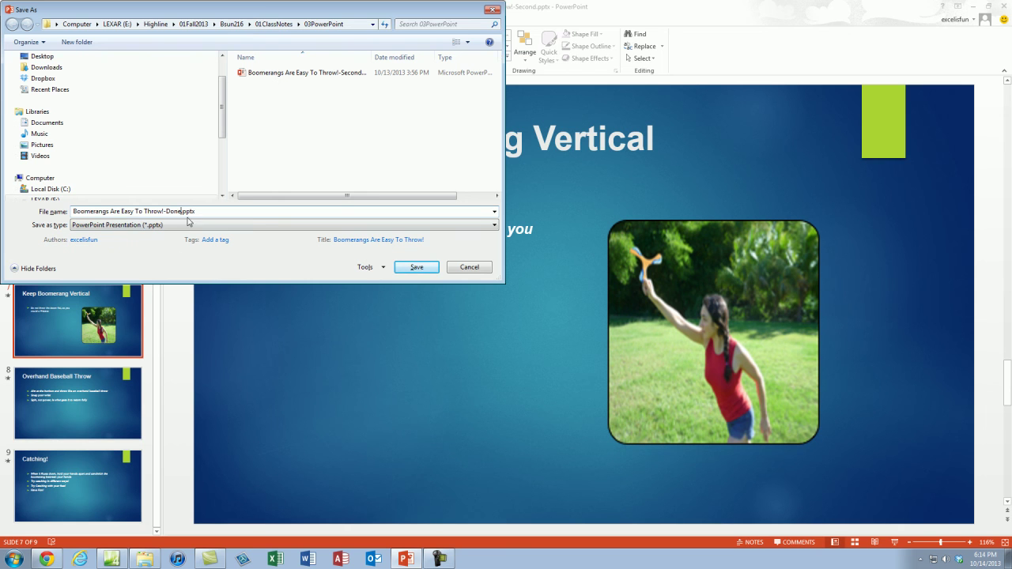
pyautogui.click(416, 268)
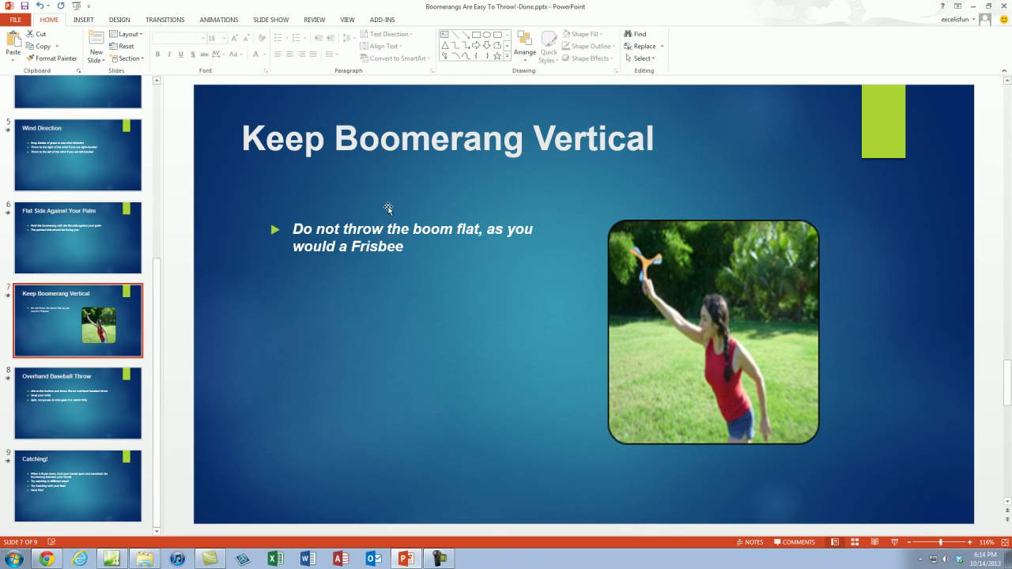
# Show the SLIDE SHOW tab and return to slide 1, Boomerangs Are Easy To Throw!
pyautogui.click(271, 20)
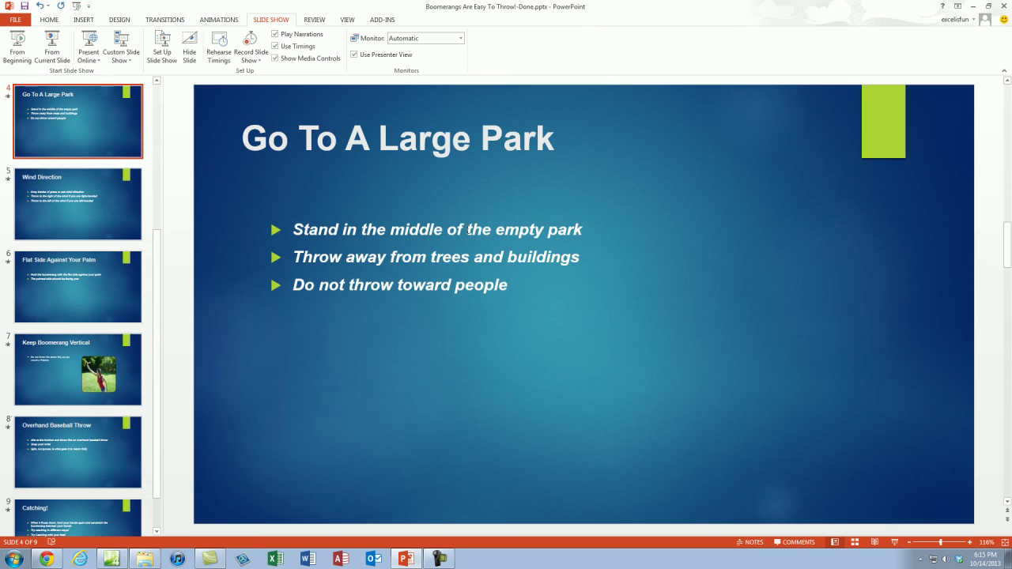
pyautogui.scroll(3, 87, 185)
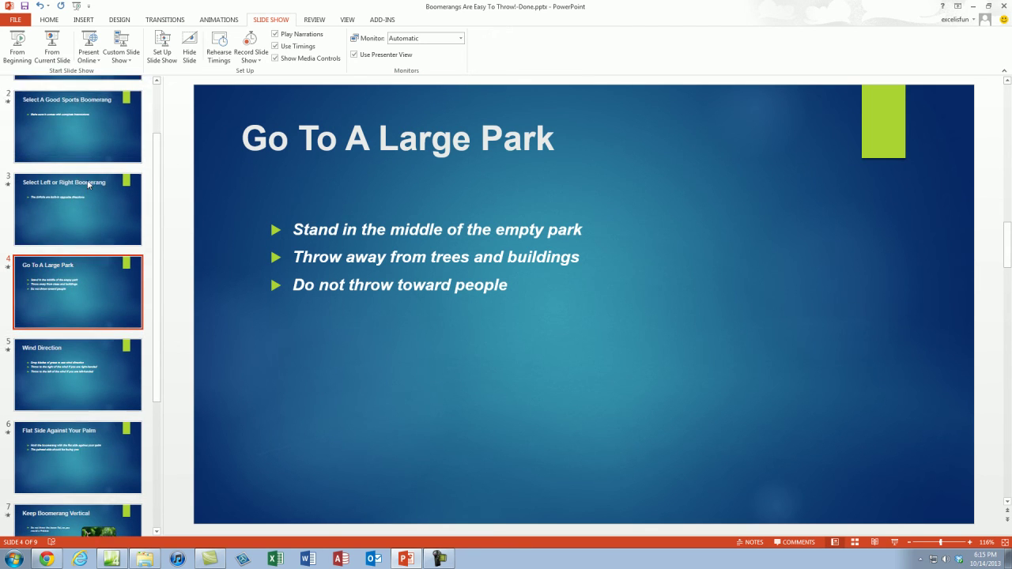
pyautogui.click(90, 136)
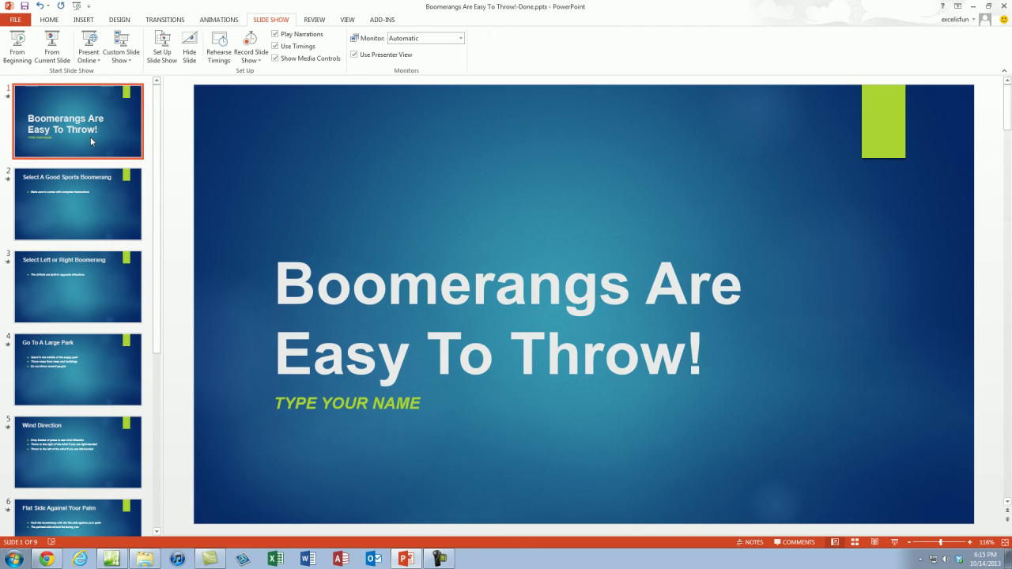